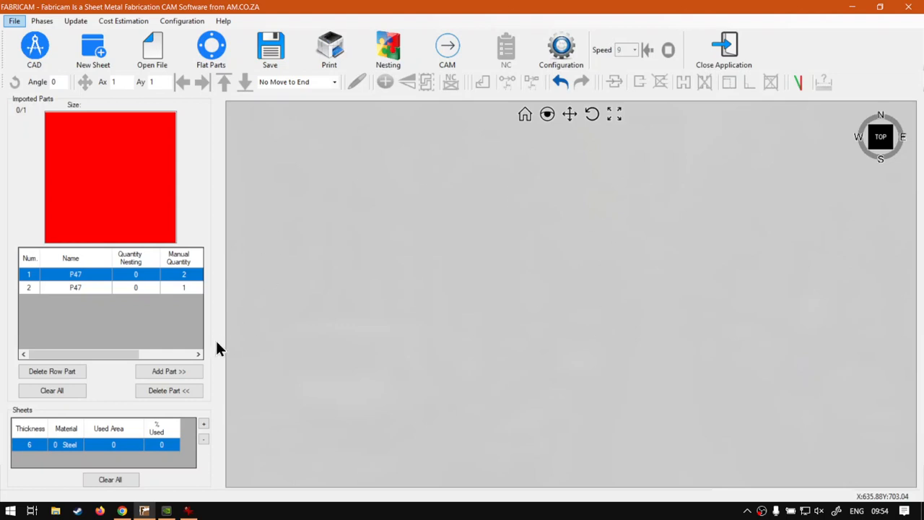
Place two copies of the small red P47 part on the sheet, spaced widely apart horizontally.
click(165, 372)
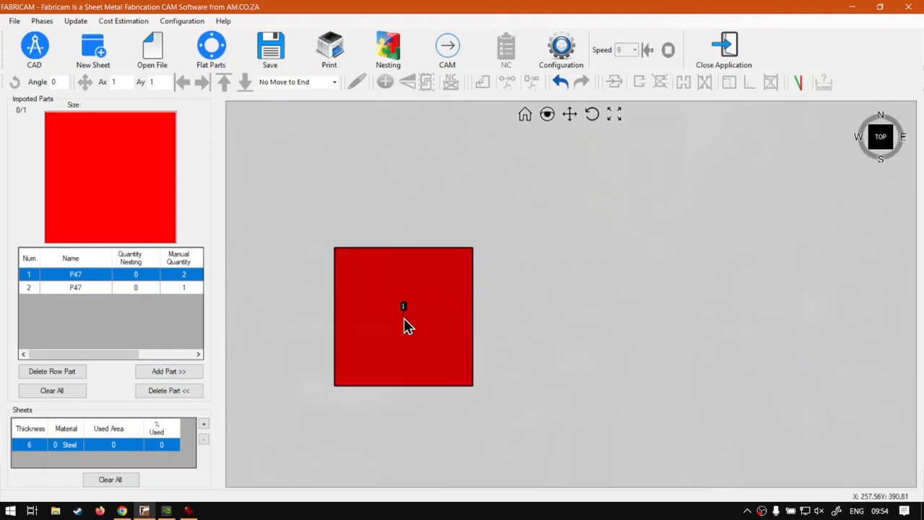
click(369, 322)
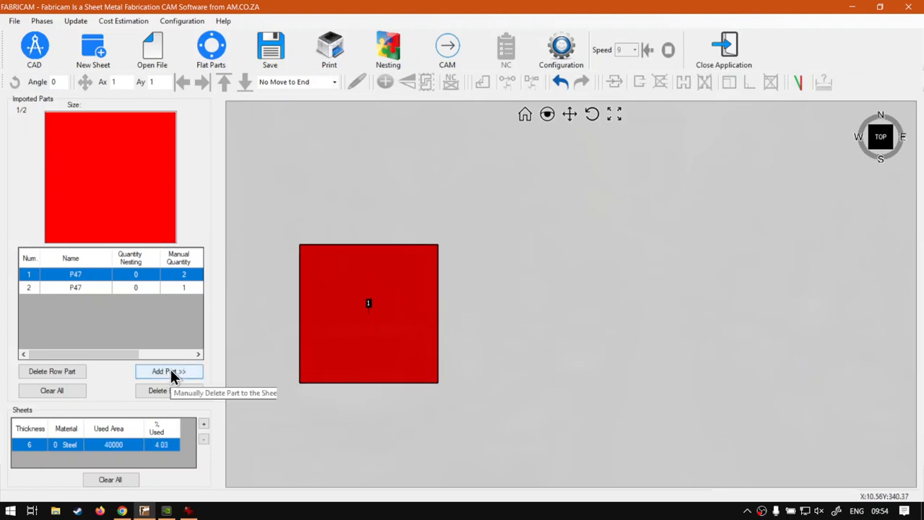
click(171, 370)
click(781, 317)
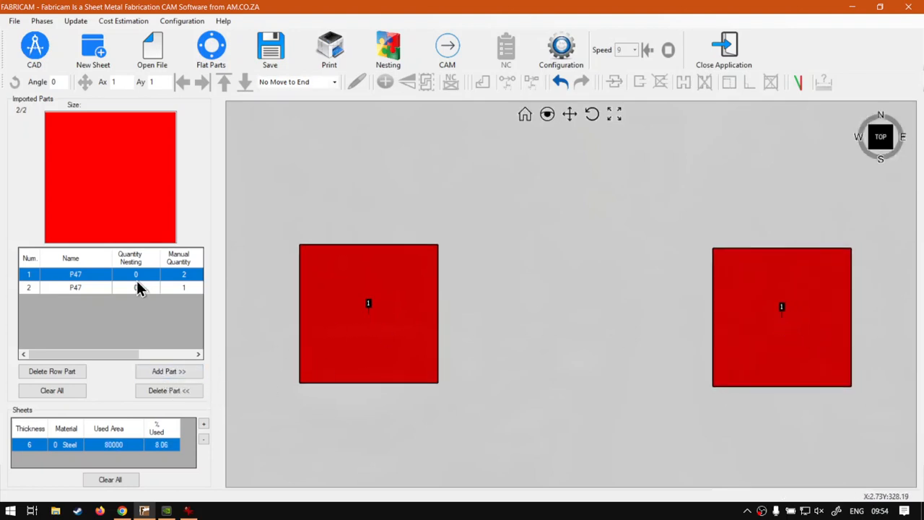
click(135, 287)
click(189, 374)
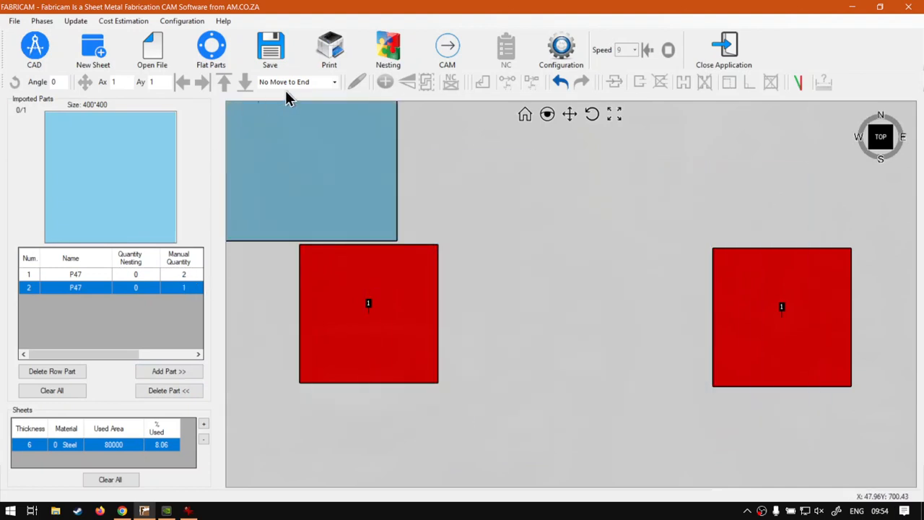
key(Escape)
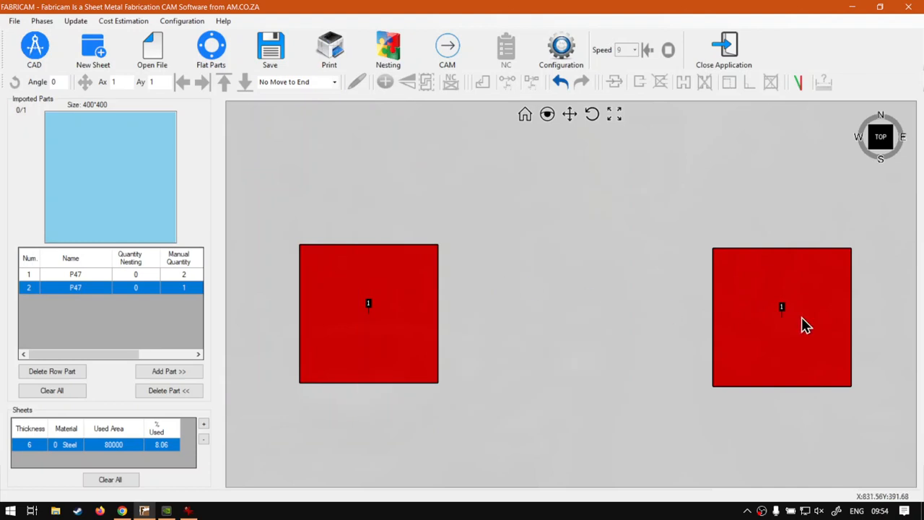
Move the right small square farther right, to a centre of about X 877, Y 390.
click(801, 318)
click(396, 329)
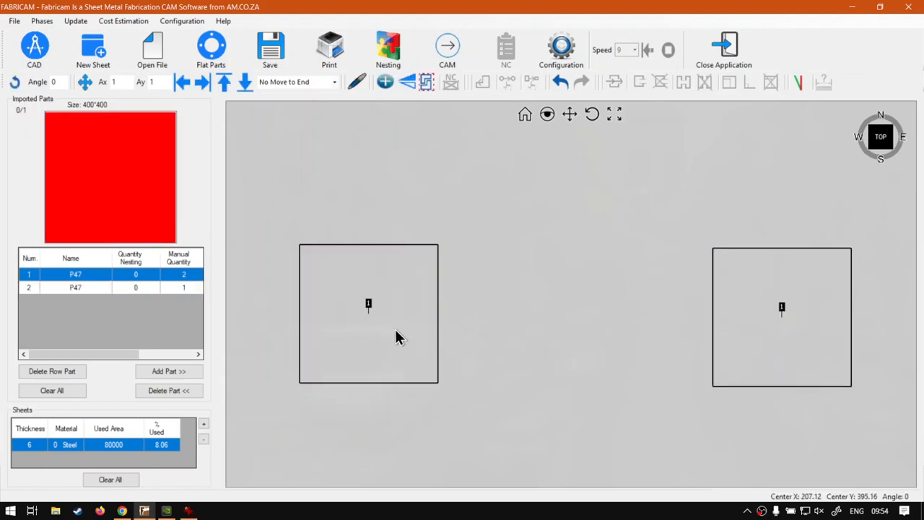
click(626, 340)
drag(737, 341, 788, 340)
click(608, 335)
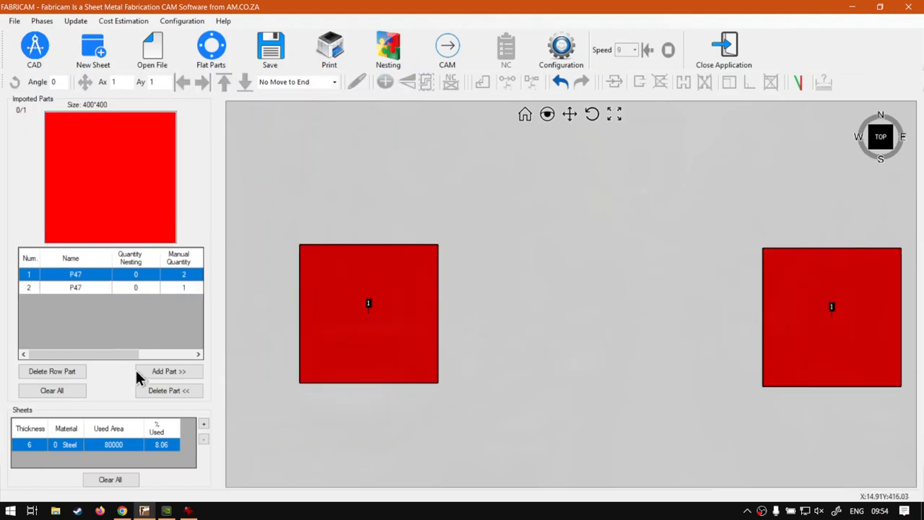
Place the 400*400 blue P47 part in the gap between the two small red squares.
click(133, 289)
click(175, 373)
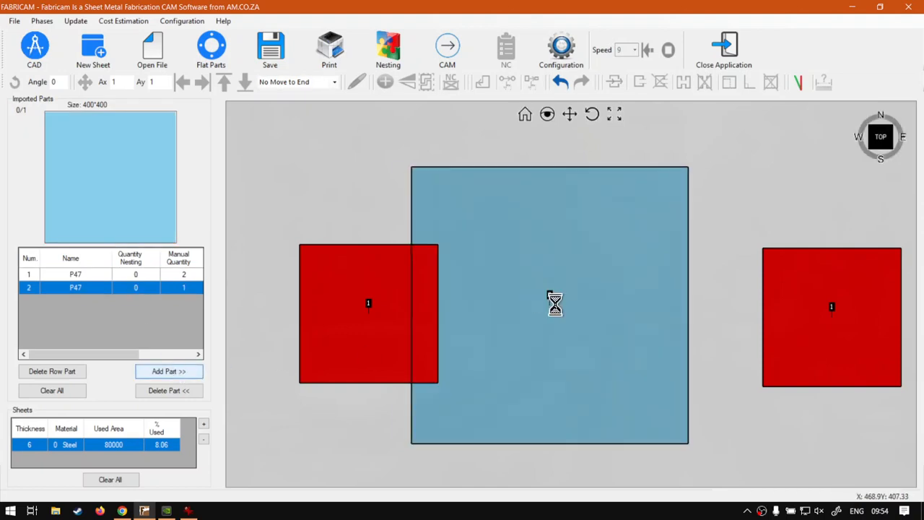
click(604, 320)
Nudge the right small square slightly upward, and shift all three parts a little to the left together.
click(792, 330)
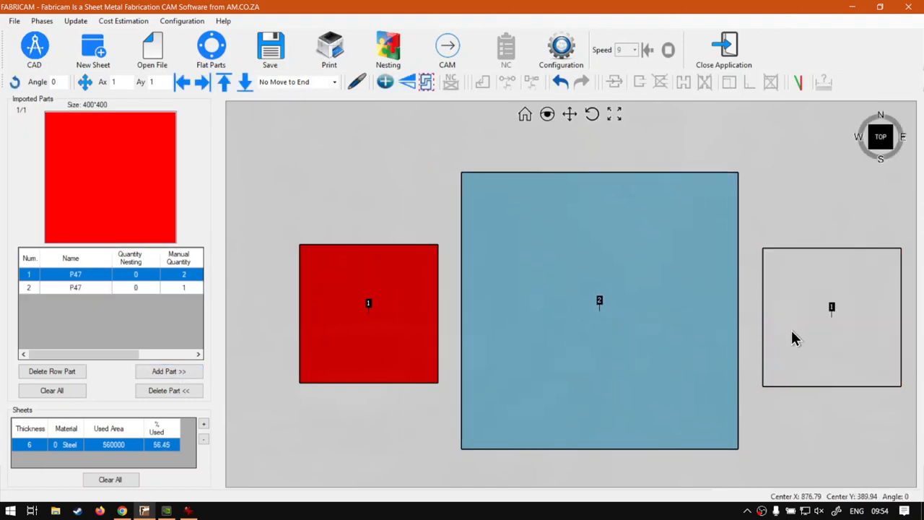
drag(791, 330, 793, 325)
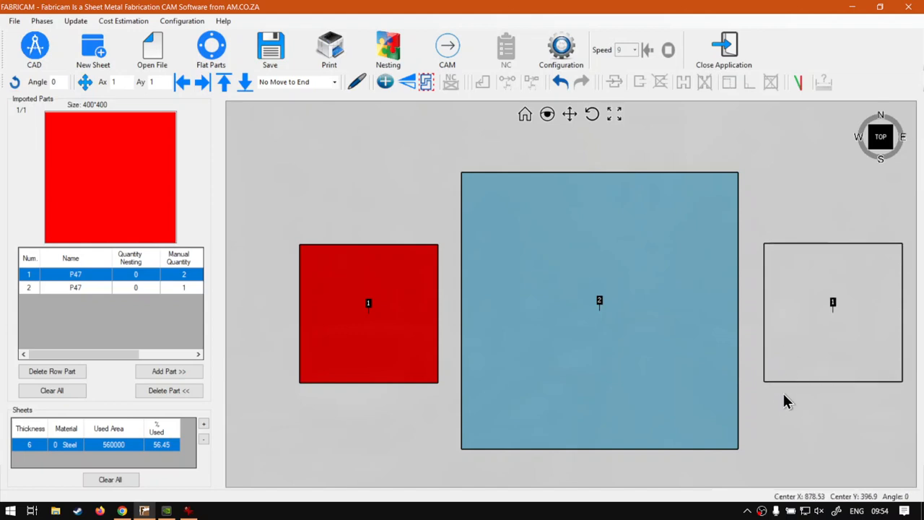
click(786, 402)
drag(883, 468, 293, 174)
drag(644, 337, 618, 336)
click(239, 441)
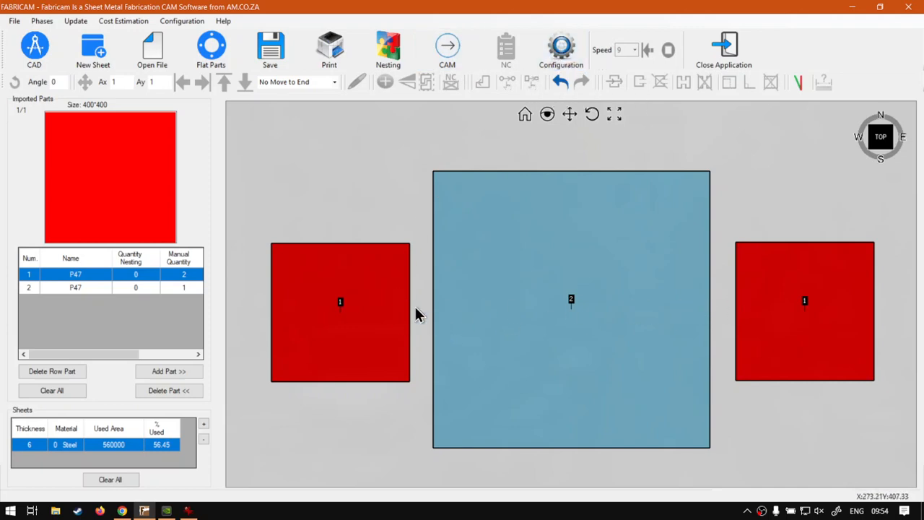
Configure the microjoint width to 3 mm and the bridge width to 60 mm, with bridges created in the same line.
click(566, 59)
click(368, 50)
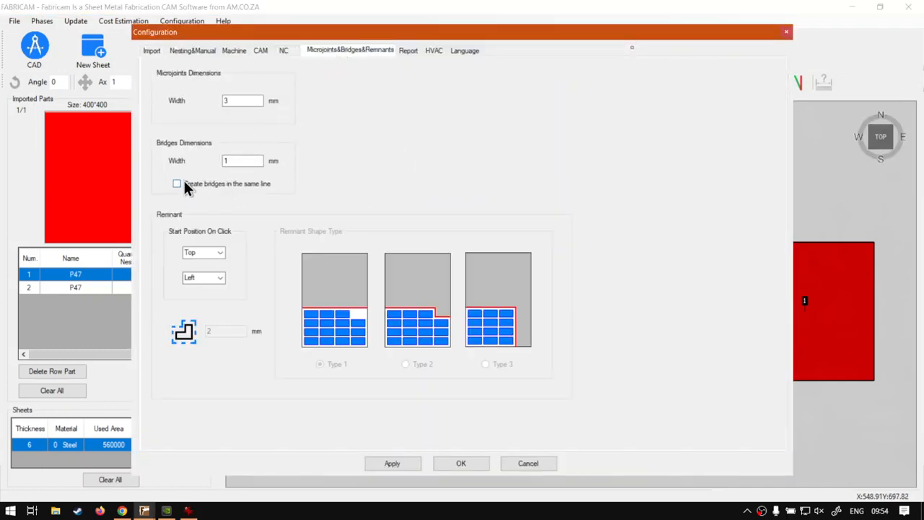
double_click(243, 160)
text(60)
double_click(227, 101)
key(BackSpace)
text(3)
click(409, 463)
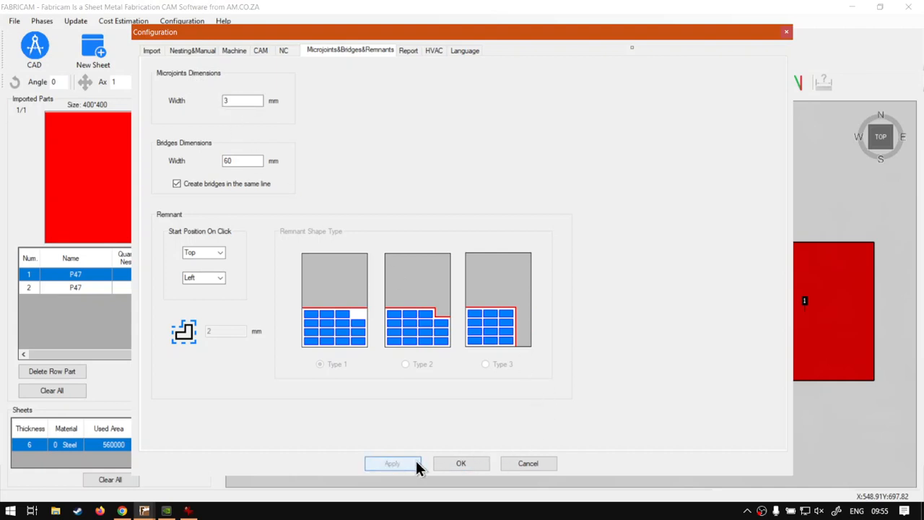
click(462, 464)
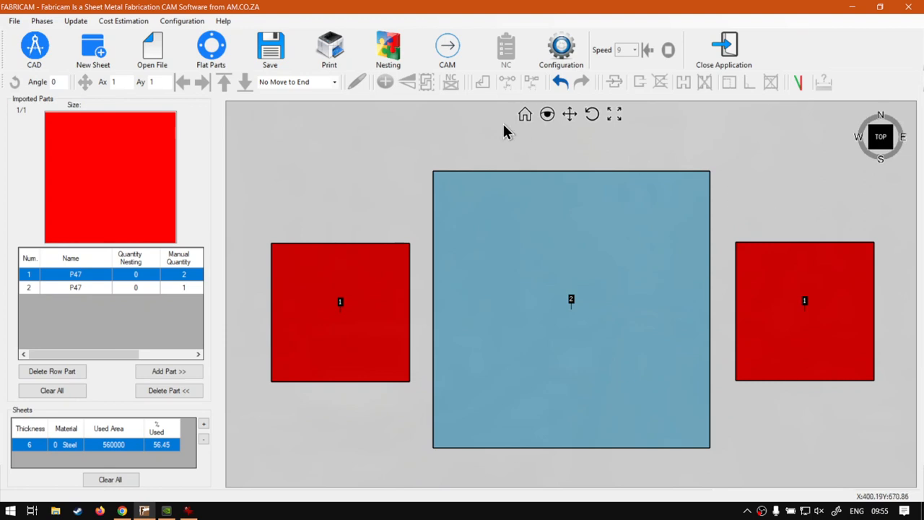
Generate the cutting paths and try bridging the large square to both small squares.
click(456, 57)
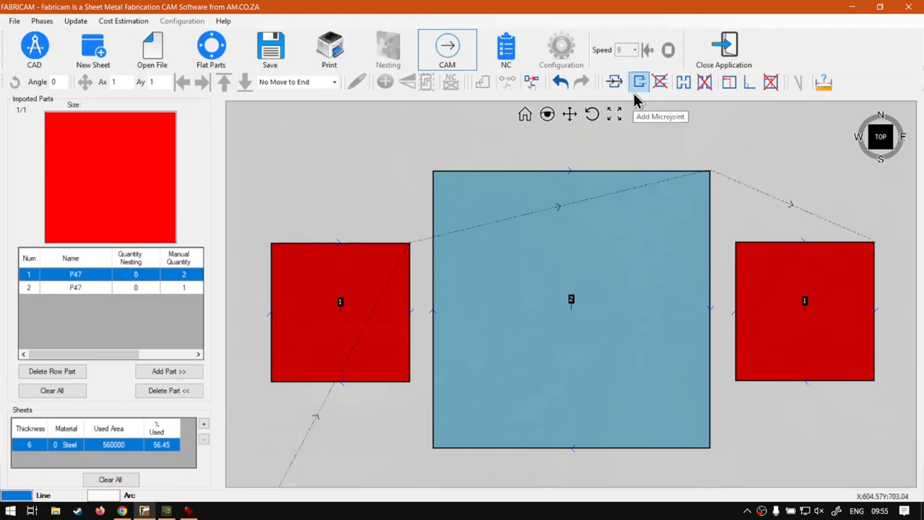
click(685, 83)
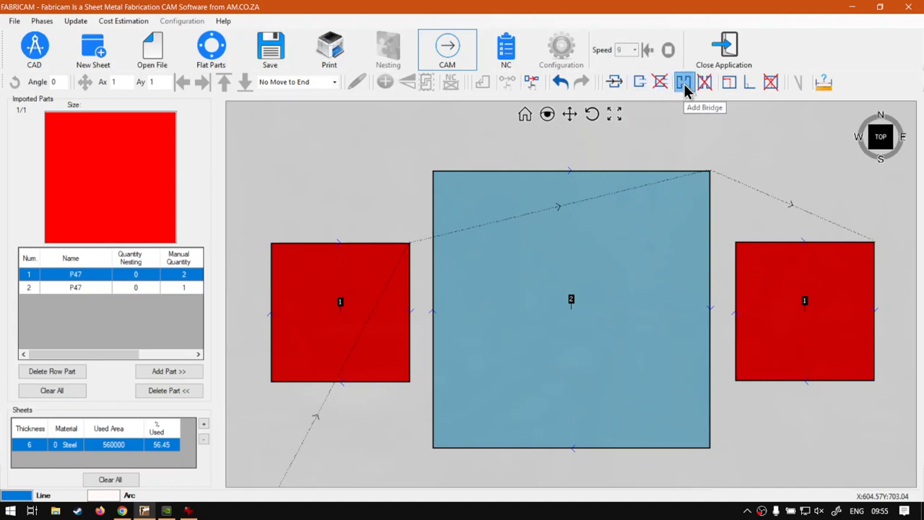
click(433, 316)
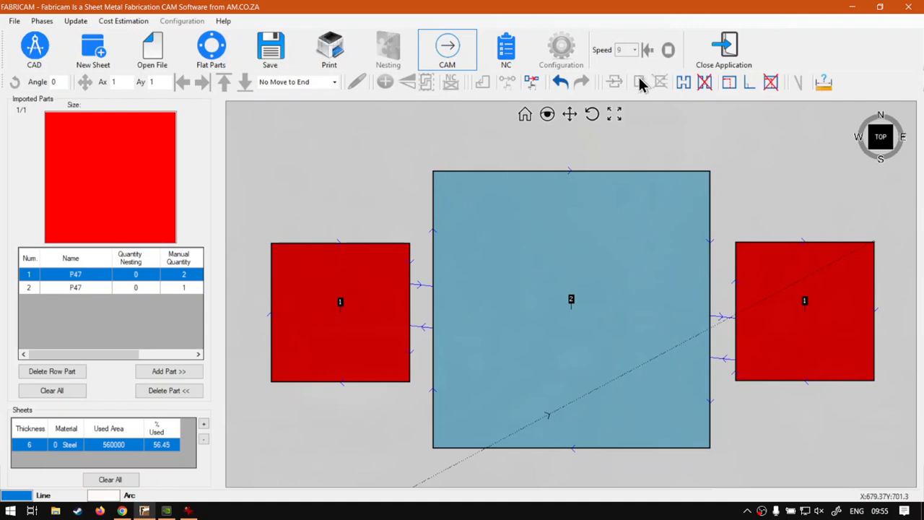
click(686, 178)
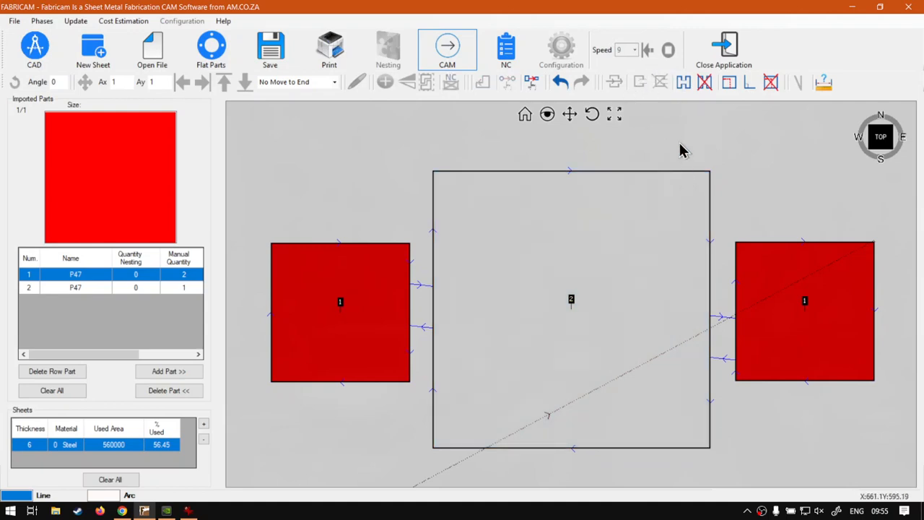
Regenerate the cutting paths and add microjoints on the left square's left edge, the large square's top edge and the right square's right edge.
click(455, 63)
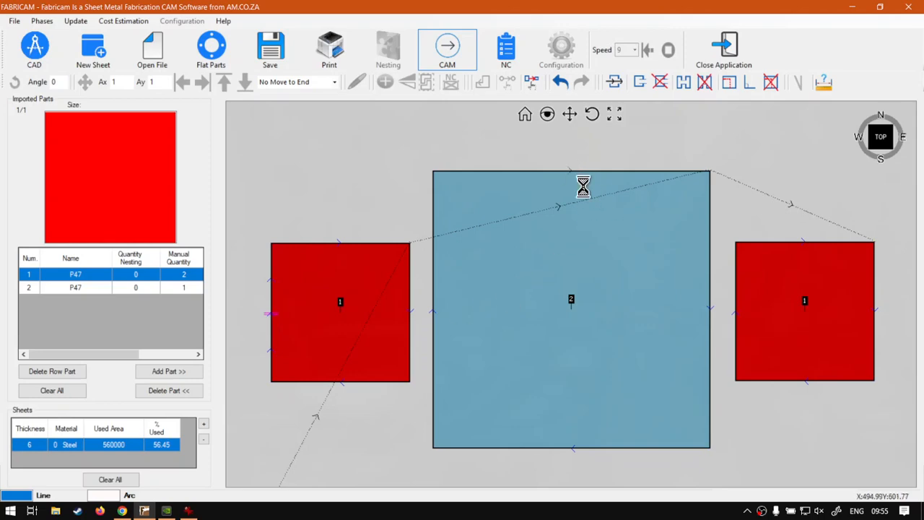
click(875, 310)
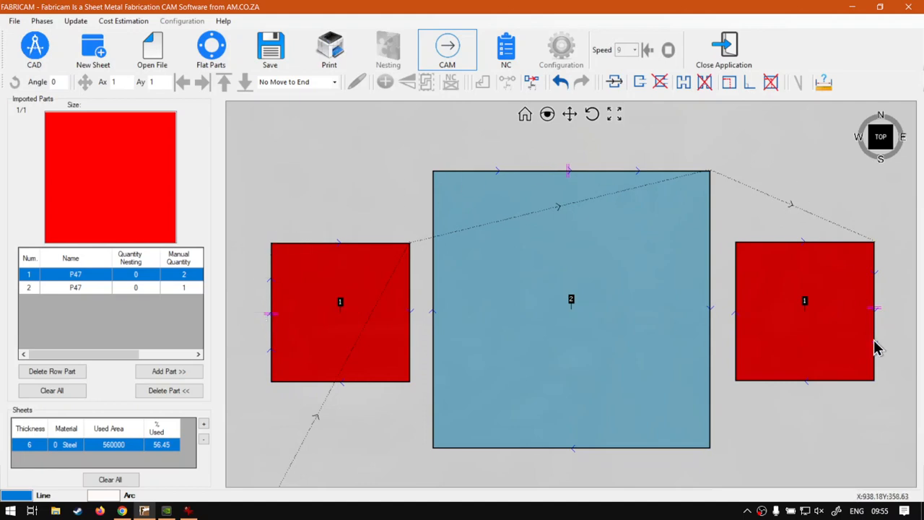
Try bridging the three squares with the microjoints in place, and undo the bridges.
click(683, 85)
click(436, 314)
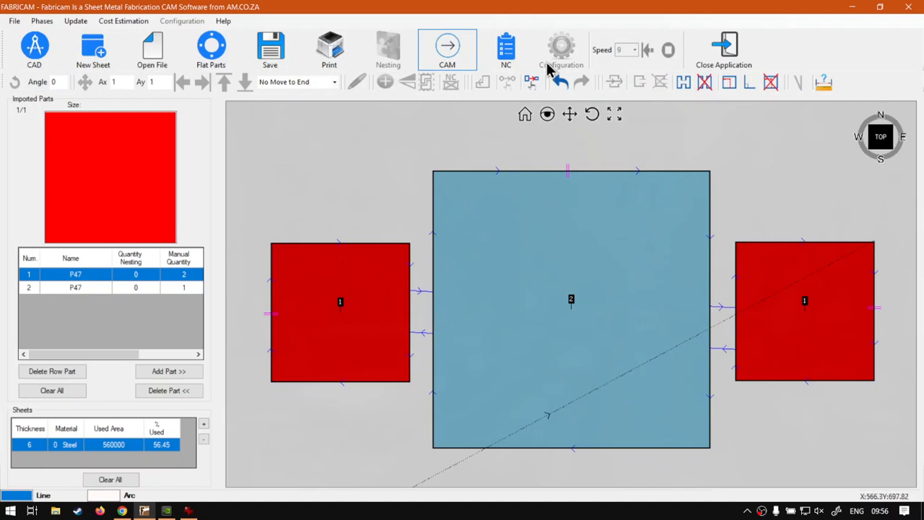
click(566, 86)
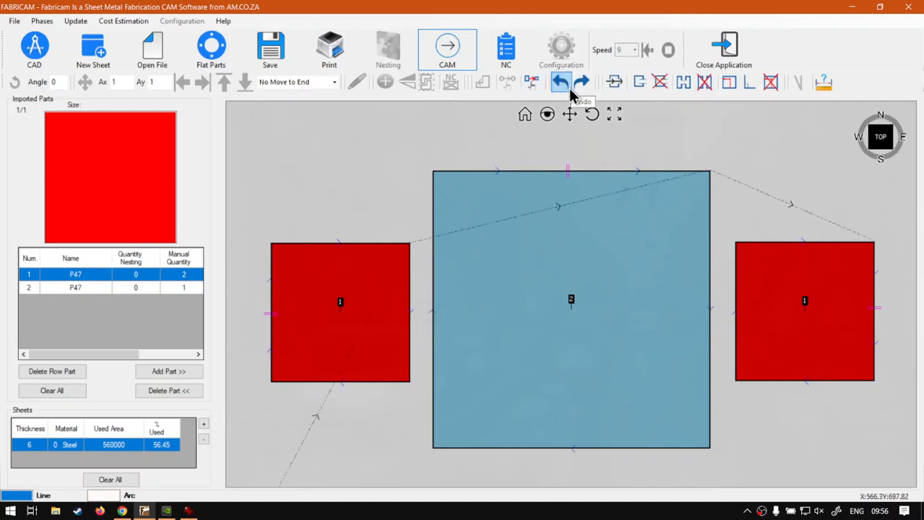
Add bridges across both gaps to join the large square to the two small squares.
click(690, 85)
click(410, 291)
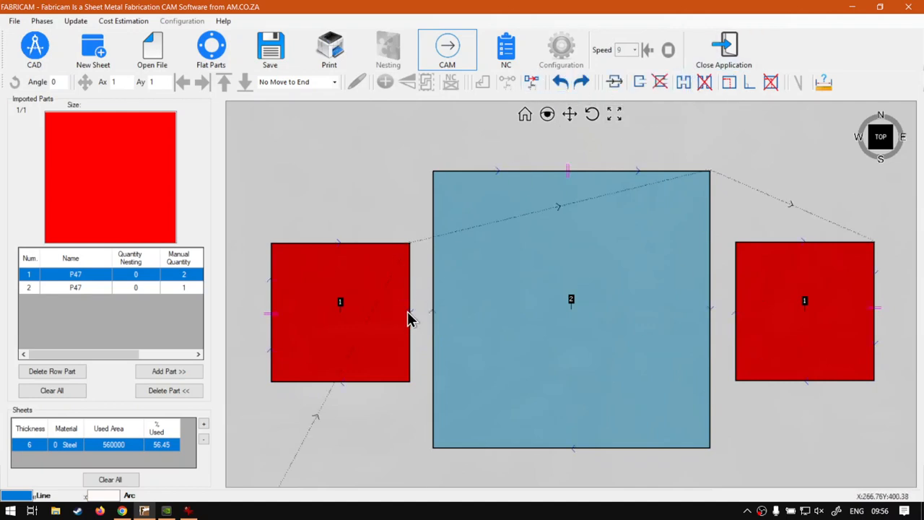
click(433, 312)
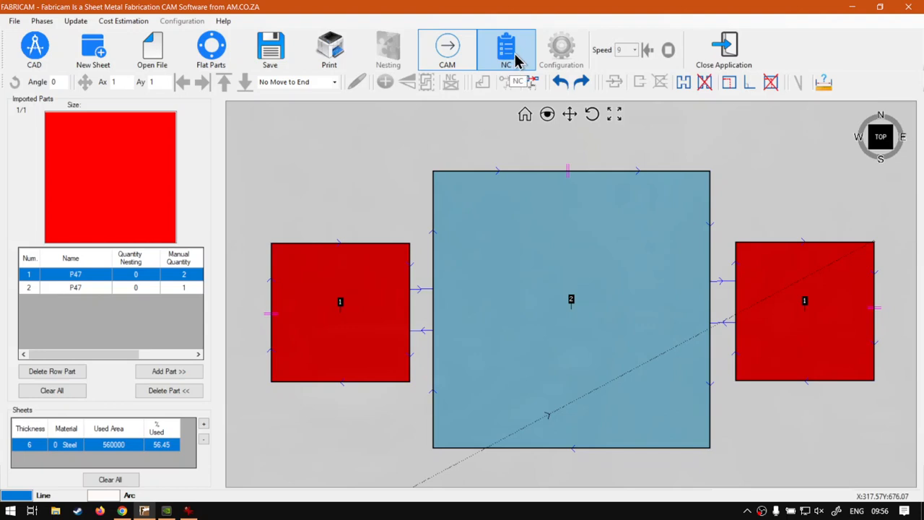
Generate the NC code for the bridged parts, and switch to the software training website in Chrome.
click(508, 52)
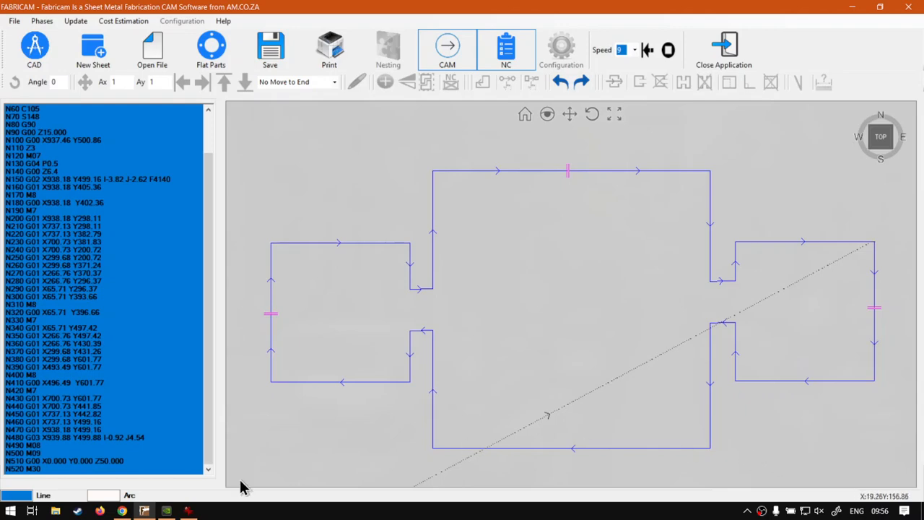
click(122, 511)
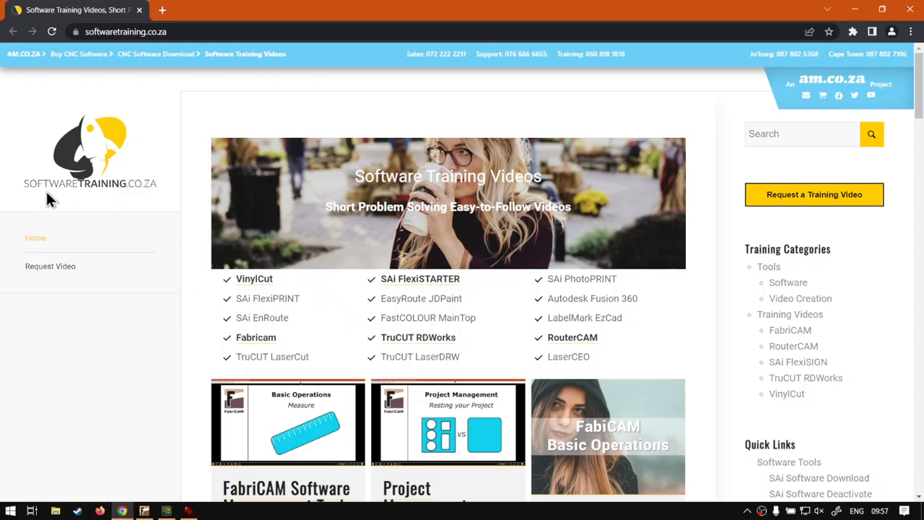